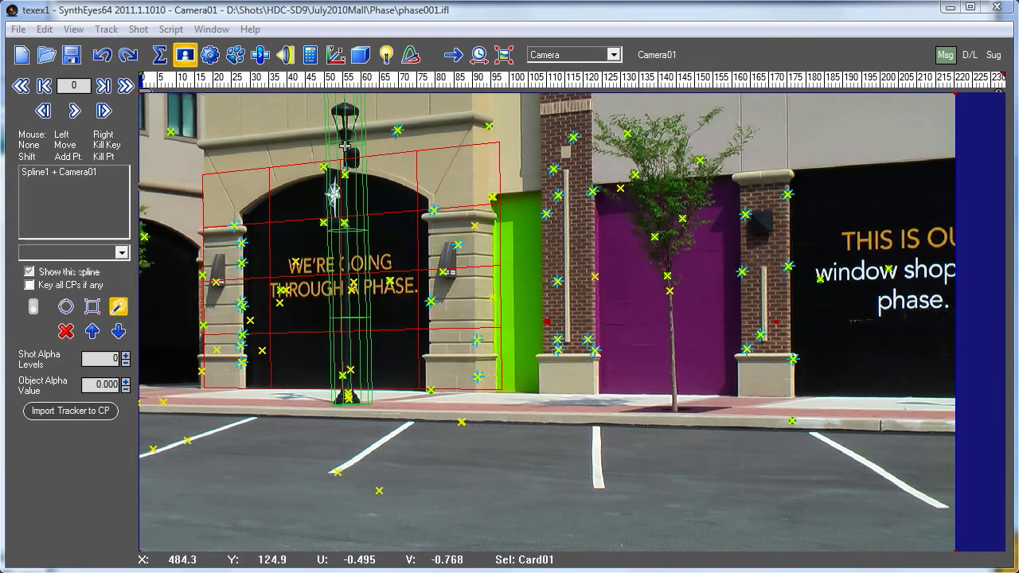
- Switch the viewport to Perspective and enter Add Cards mode from the right-click menu
{"action": "left_click", "coordinate": [548, 61]}
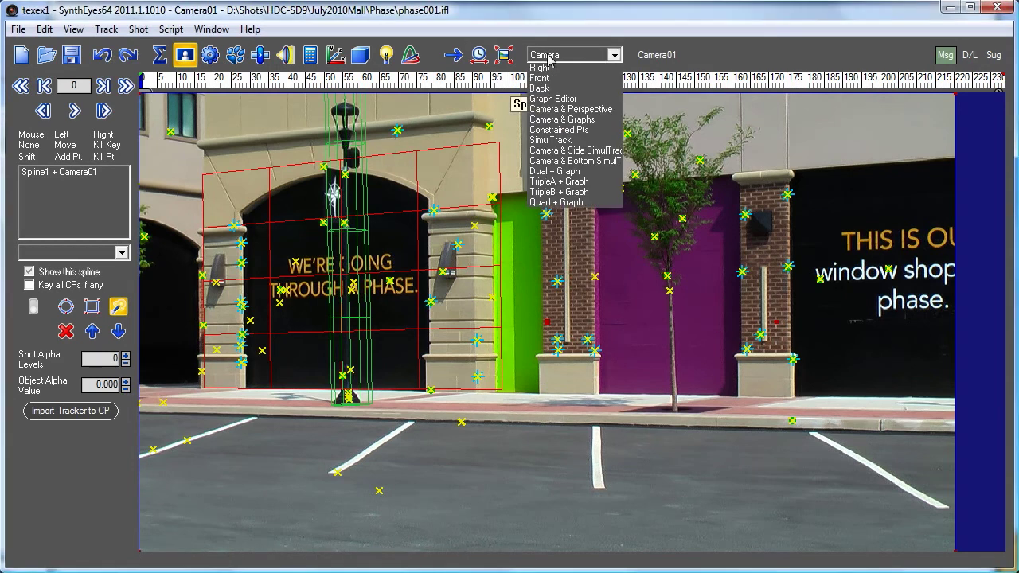
{"action": "left_click", "coordinate": [555, 91]}
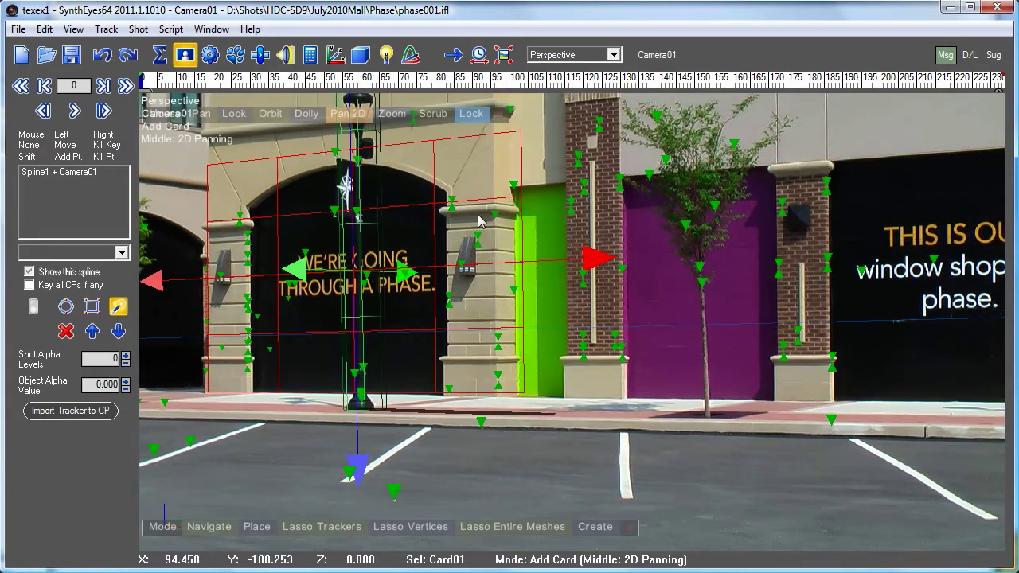
{"action": "right_click", "coordinate": [526, 225]}
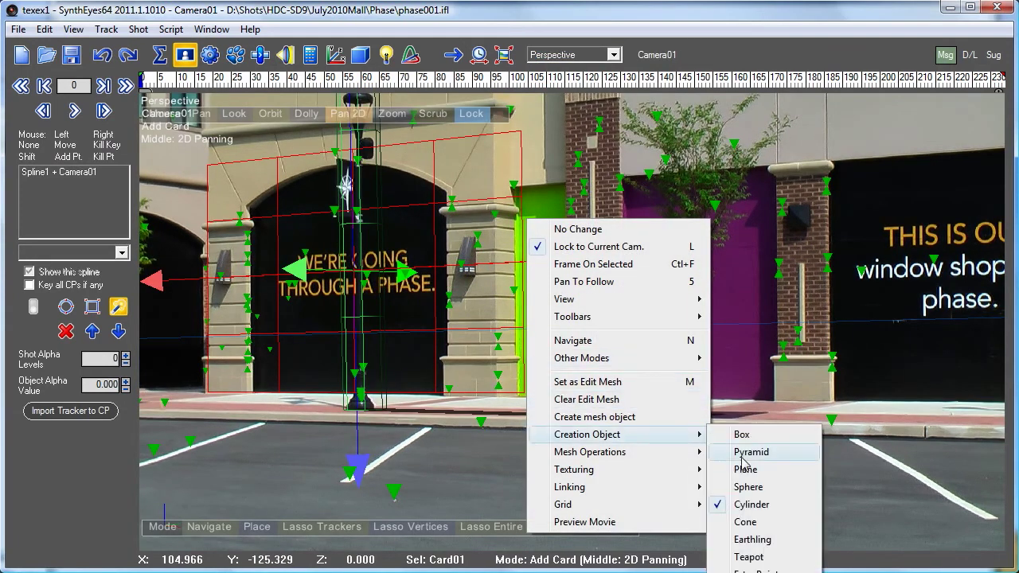
{"action": "mouse_move", "coordinate": [588, 435]}
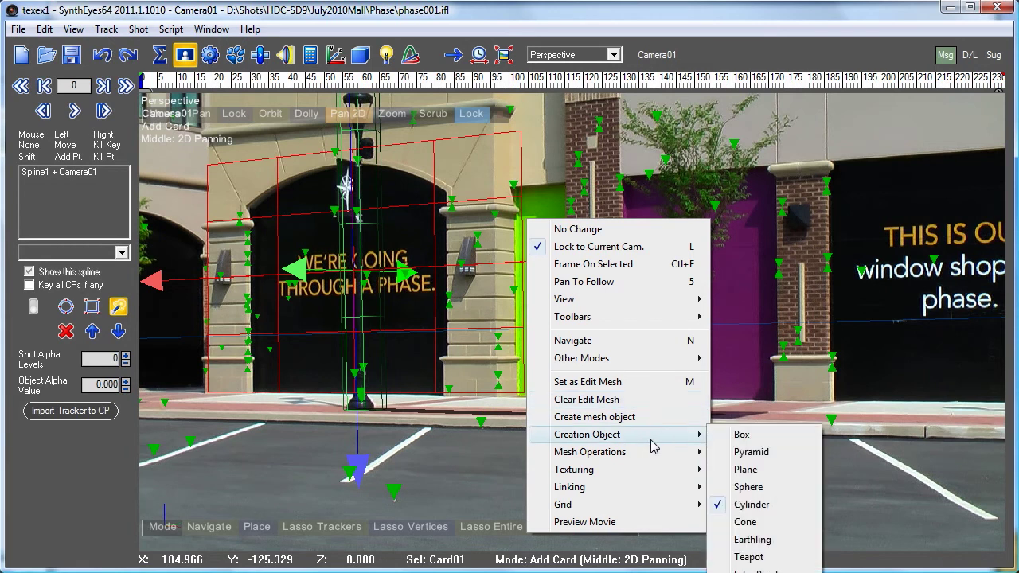
{"action": "mouse_move", "coordinate": [582, 358]}
{"action": "left_click", "coordinate": [766, 449]}
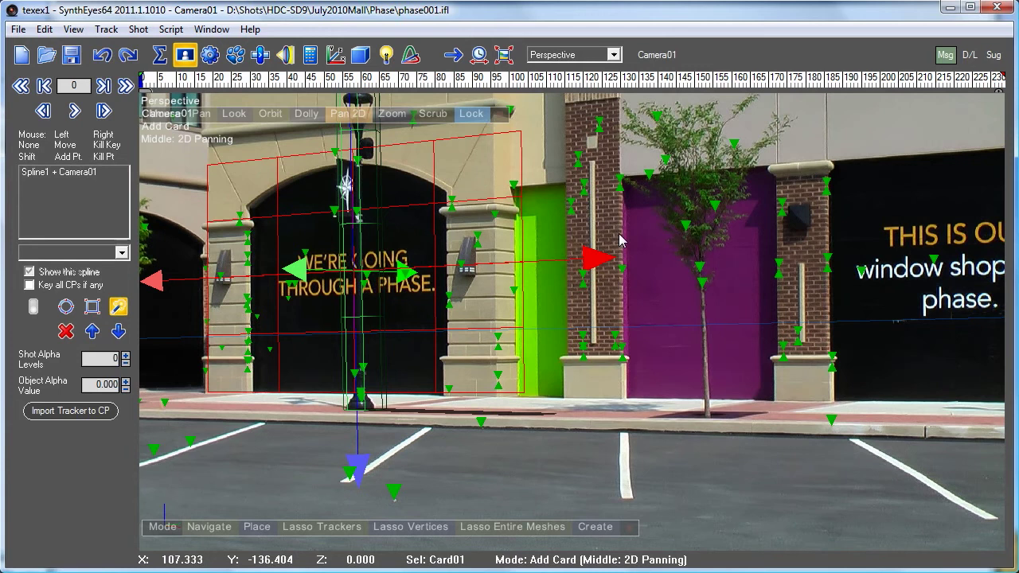
- Deselect Card01, lasso the 18 brick-pillar trackers, and drag a new card across the purple wall
{"action": "left_click", "coordinate": [609, 370]}
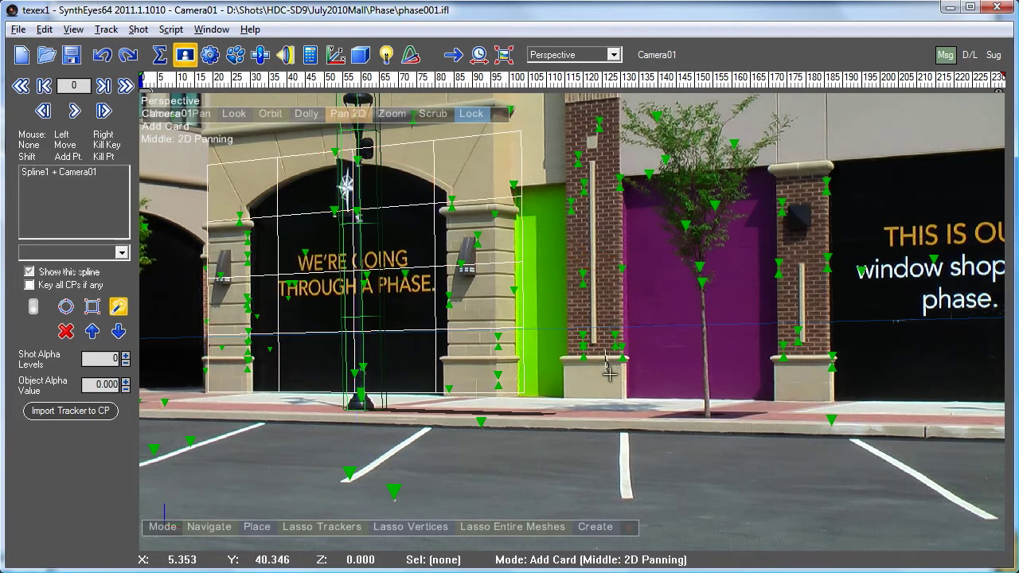
{"action": "mouse_move", "coordinate": [616, 377]}
{"action": "left_mouse_down"}
{"action": "mouse_move", "coordinate": [843, 212]}
{"action": "mouse_move", "coordinate": [653, 290]}
{"action": "mouse_move", "coordinate": [540, 237]}
{"action": "left_mouse_up"}
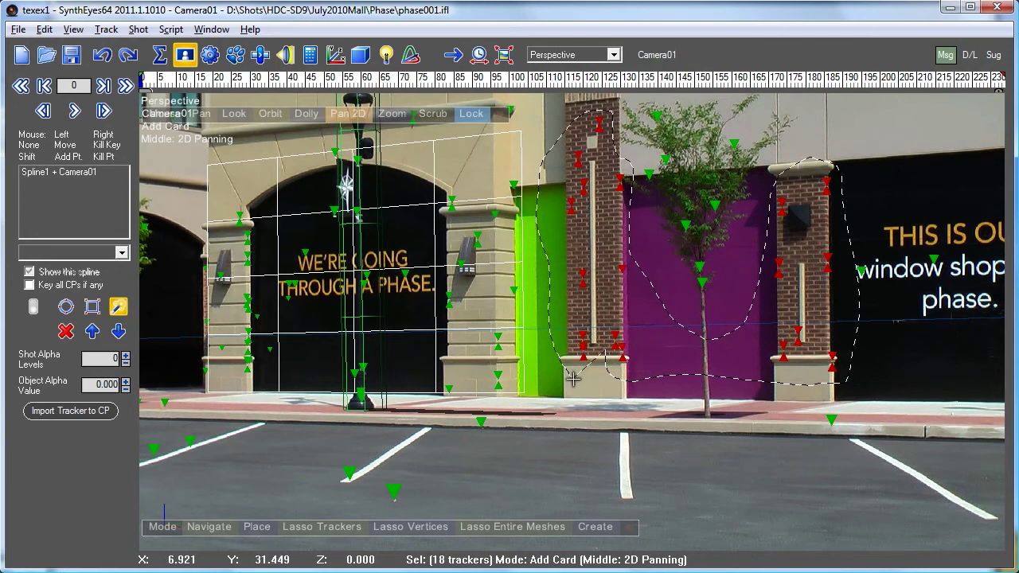
{"action": "left_click_drag", "start_coordinate": [540, 237], "coordinate": [606, 357]}
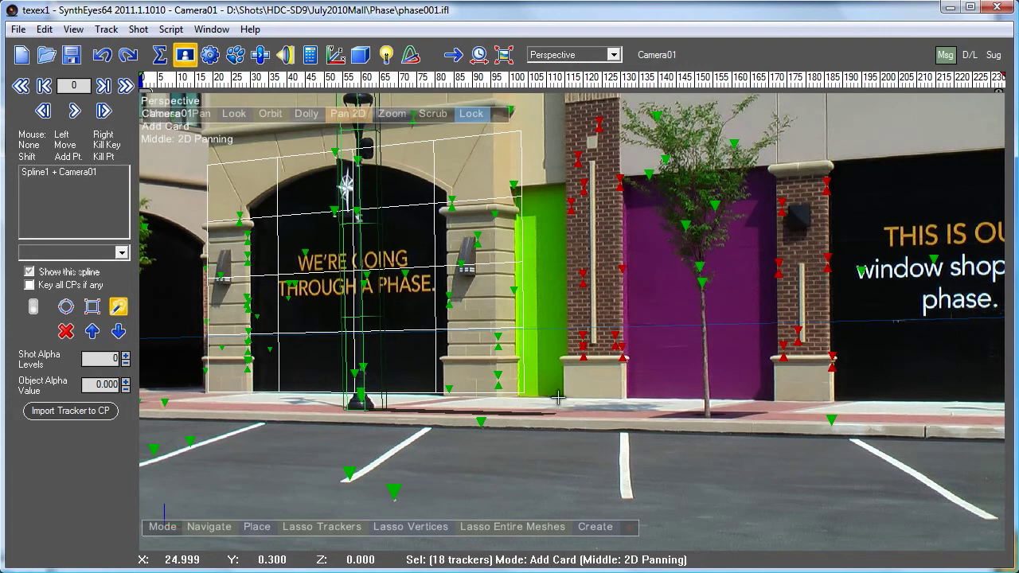
{"action": "mouse_move", "coordinate": [557, 397]}
{"action": "left_mouse_down"}
{"action": "mouse_move", "coordinate": [875, 85]}
{"action": "mouse_move", "coordinate": [835, 82]}
{"action": "left_mouse_up"}
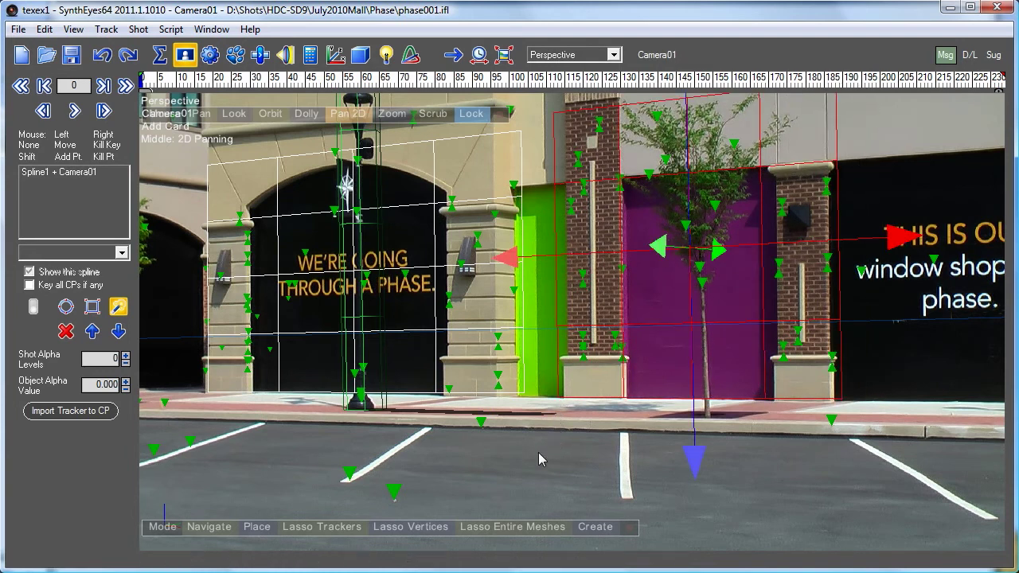
- Nudge Card02 with the move gizmo and widen it slightly on the right
{"action": "left_click_drag", "start_coordinate": [659, 249], "coordinate": [659, 246]}
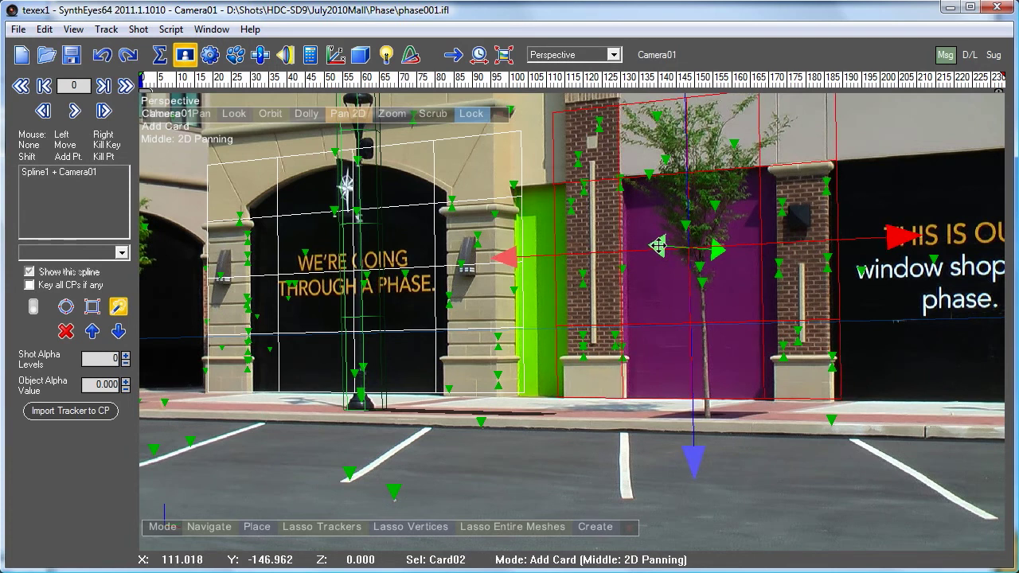
{"action": "right_click", "coordinate": [659, 249]}
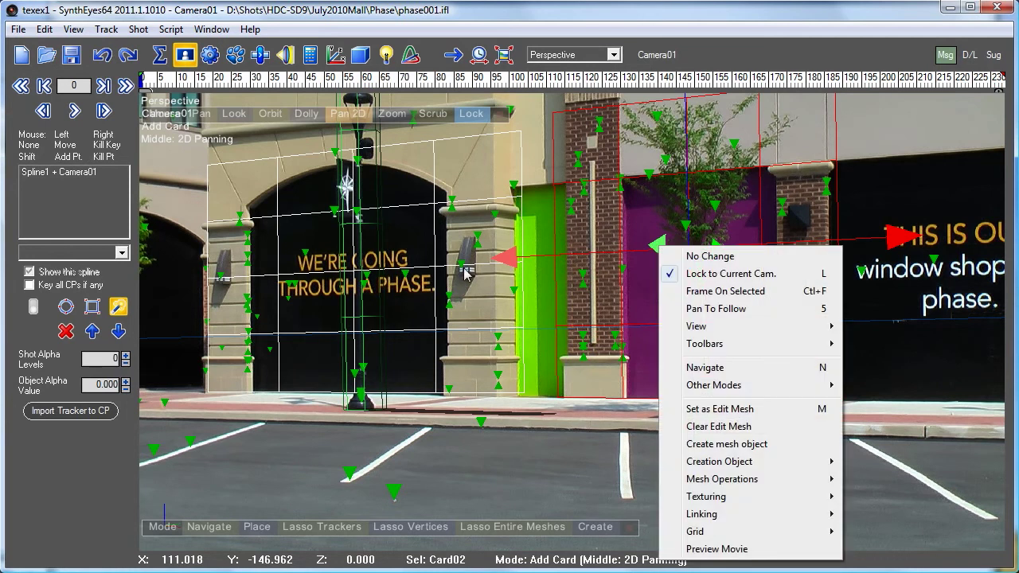
{"action": "key", "text": "Escape"}
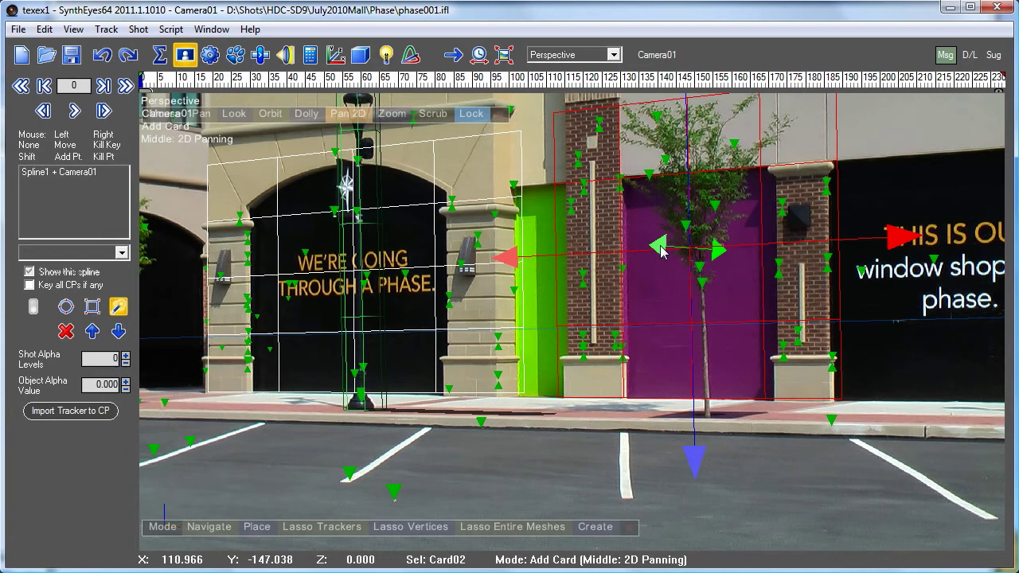
{"action": "left_click_drag", "start_coordinate": [661, 250], "coordinate": [661, 249]}
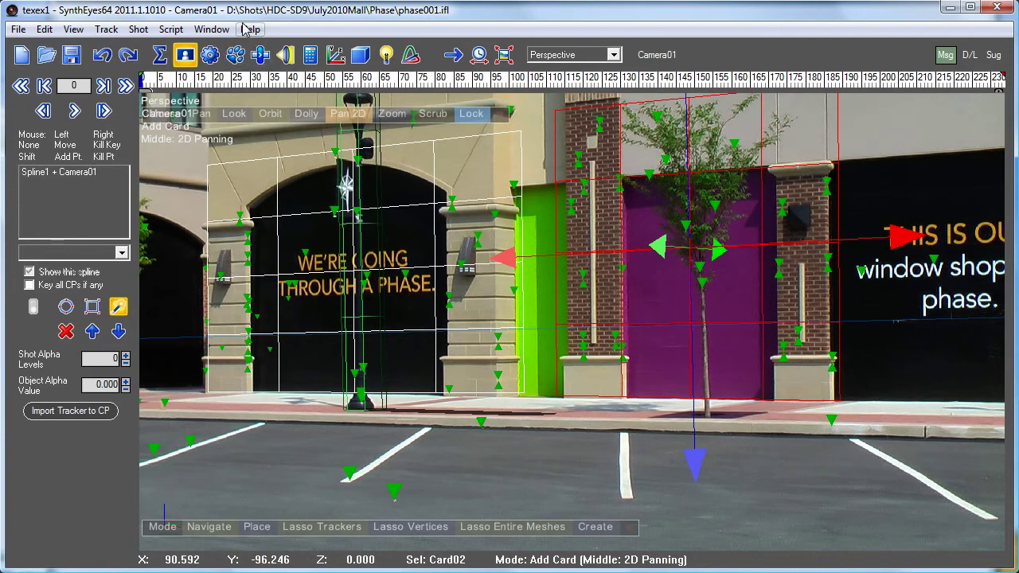
- Run texture extraction from the Texture Panel for a 512×512 Card02 texture, then close the preview
{"action": "left_click", "coordinate": [211, 29]}
{"action": "left_click", "coordinate": [246, 394]}
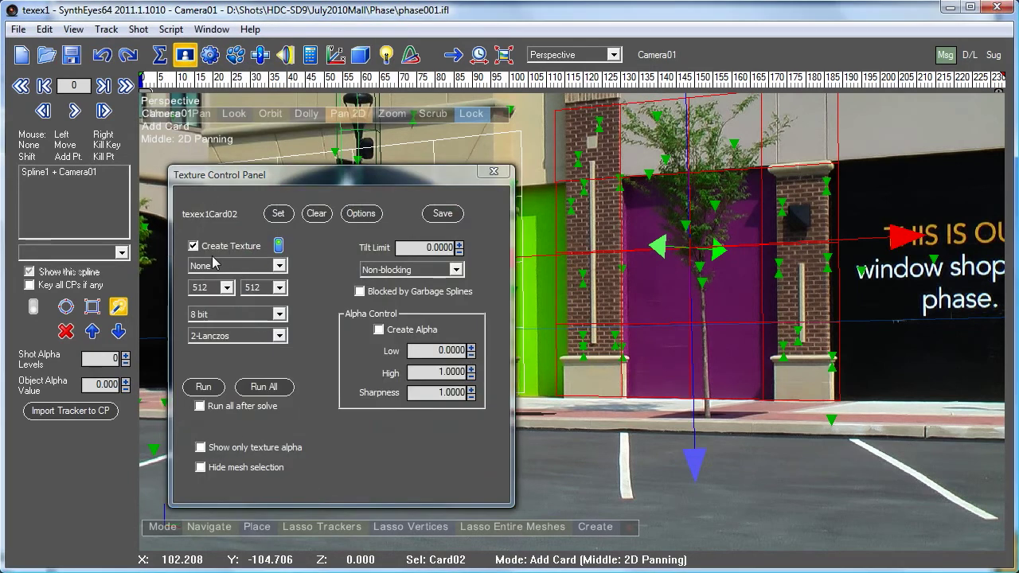
{"action": "left_click", "coordinate": [203, 388]}
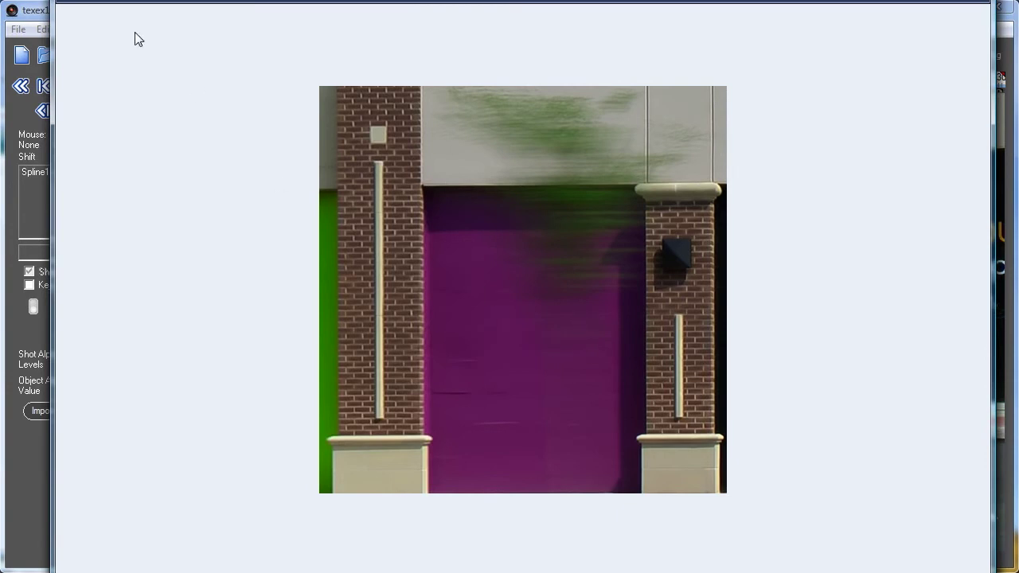
{"action": "left_click", "coordinate": [34, 14]}
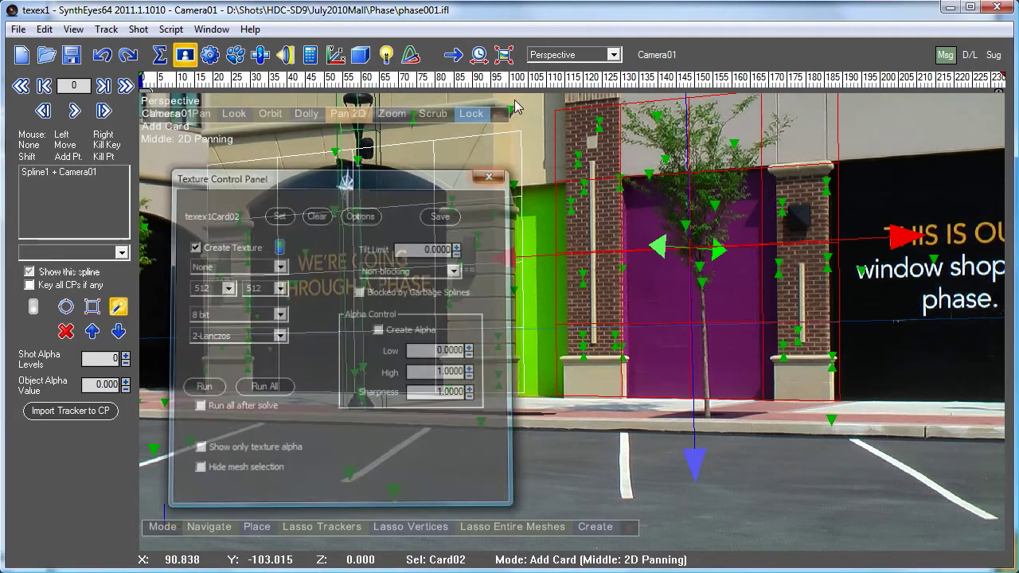
- In the camera view, hide the first spline and start Spline2 with a point at the tree base
{"action": "left_click", "coordinate": [535, 55]}
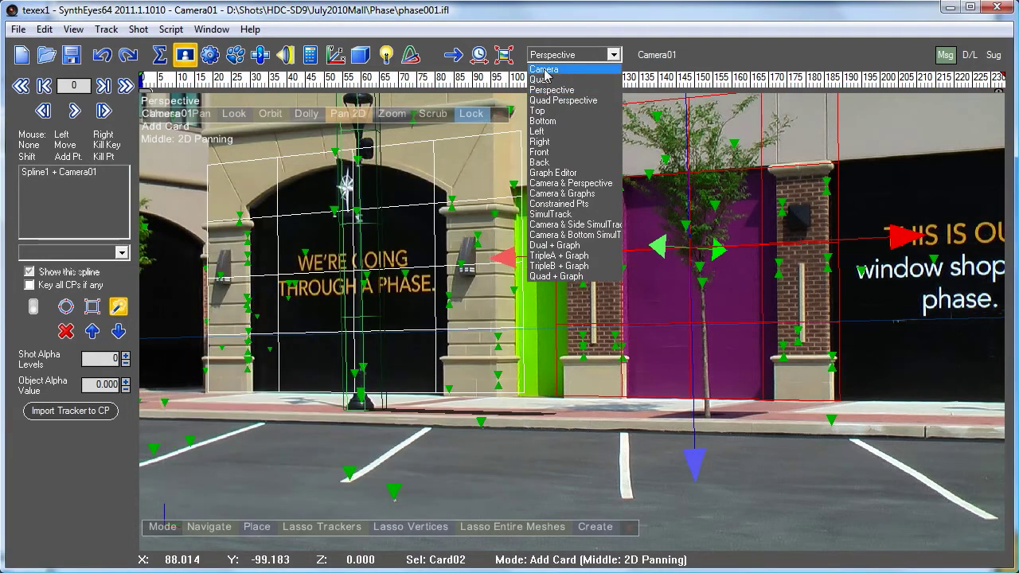
{"action": "left_click", "coordinate": [548, 67]}
{"action": "left_click", "coordinate": [118, 307]}
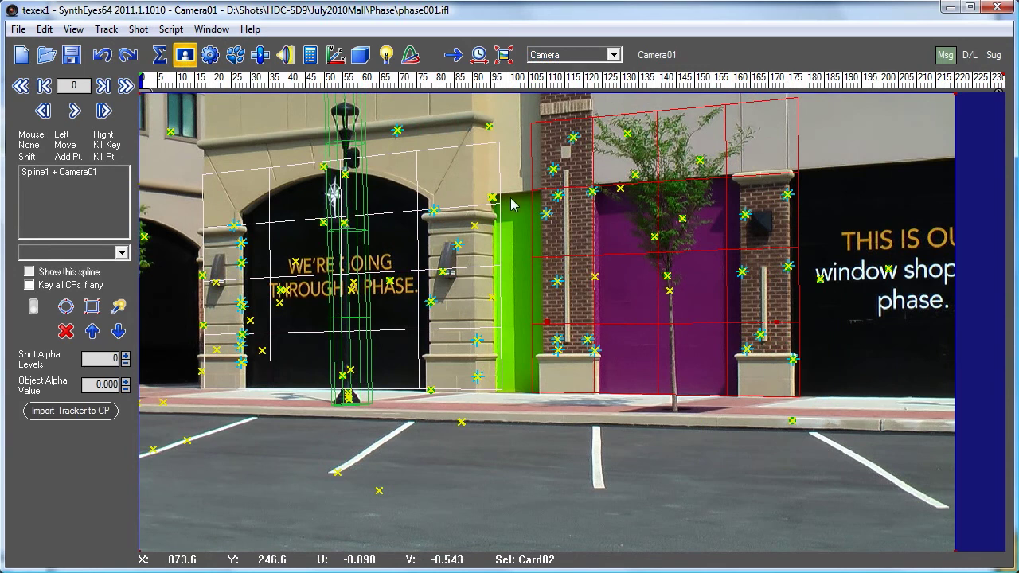
{"action": "left_click", "coordinate": [117, 307]}
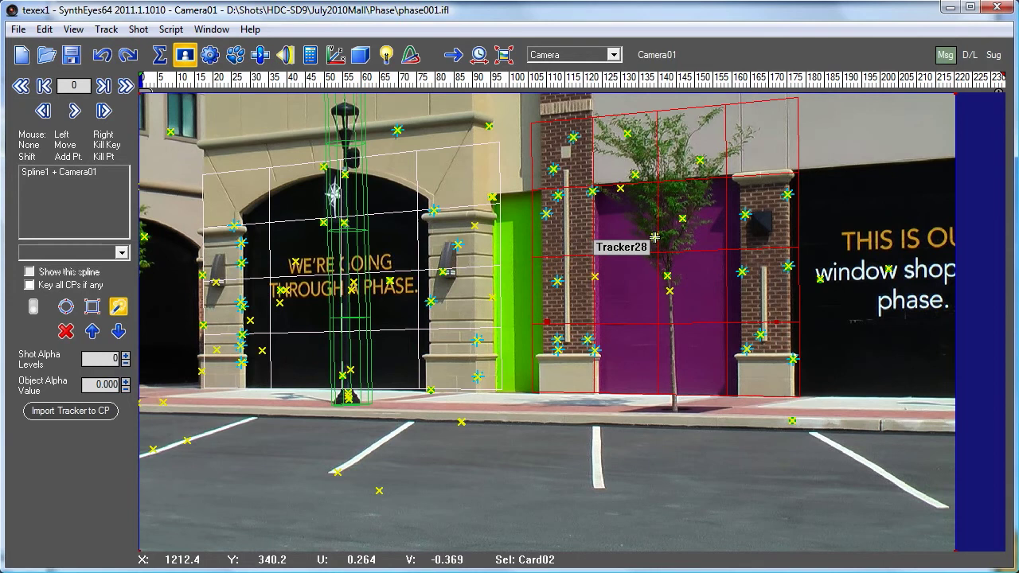
{"action": "left_click", "coordinate": [655, 233]}
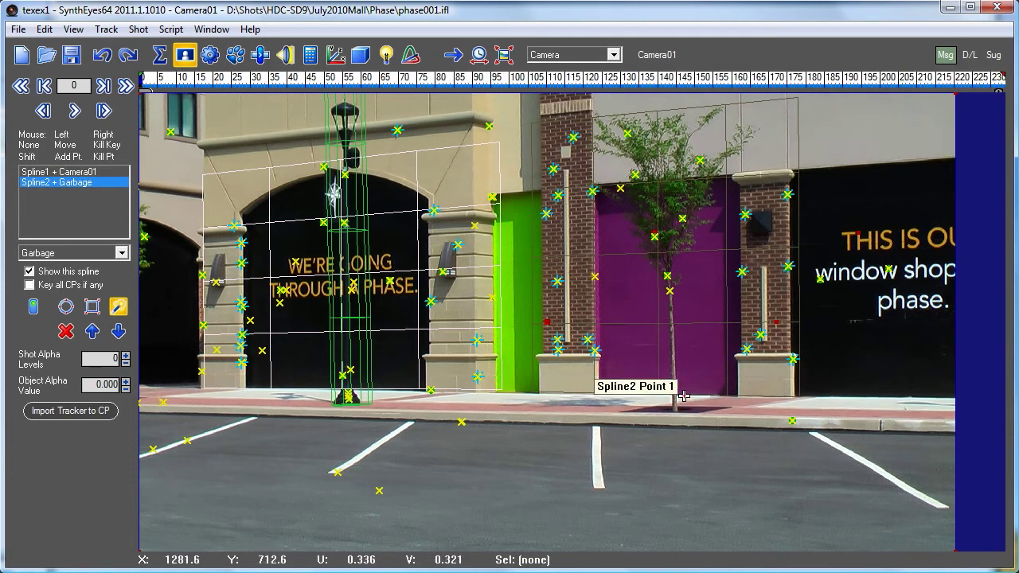
- Place points up the trunk and around the canopy, closing the garbage spline around the tree
{"action": "left_click", "coordinate": [677, 273], "text": "shift"}
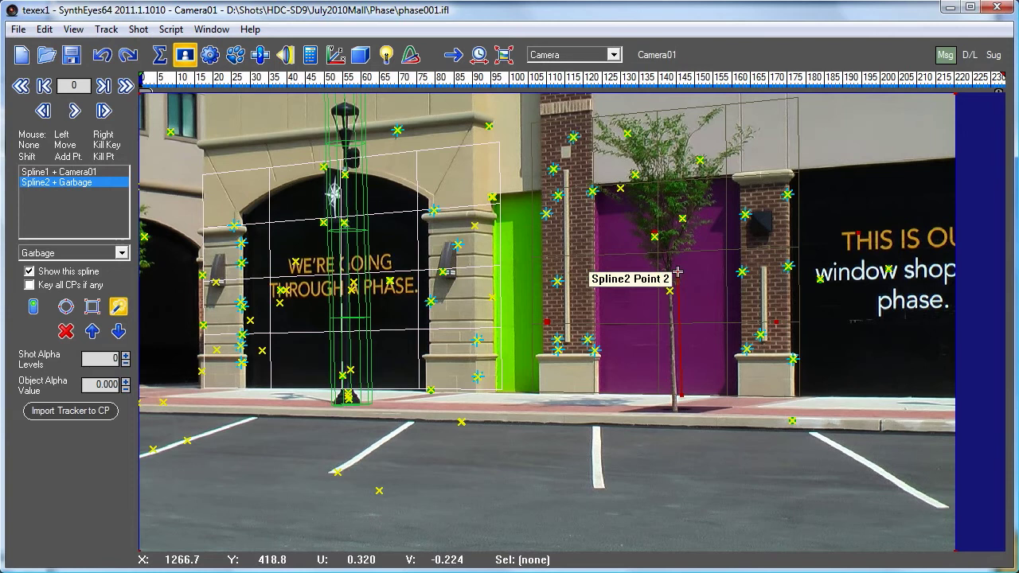
{"action": "left_click", "coordinate": [773, 125], "text": "shift"}
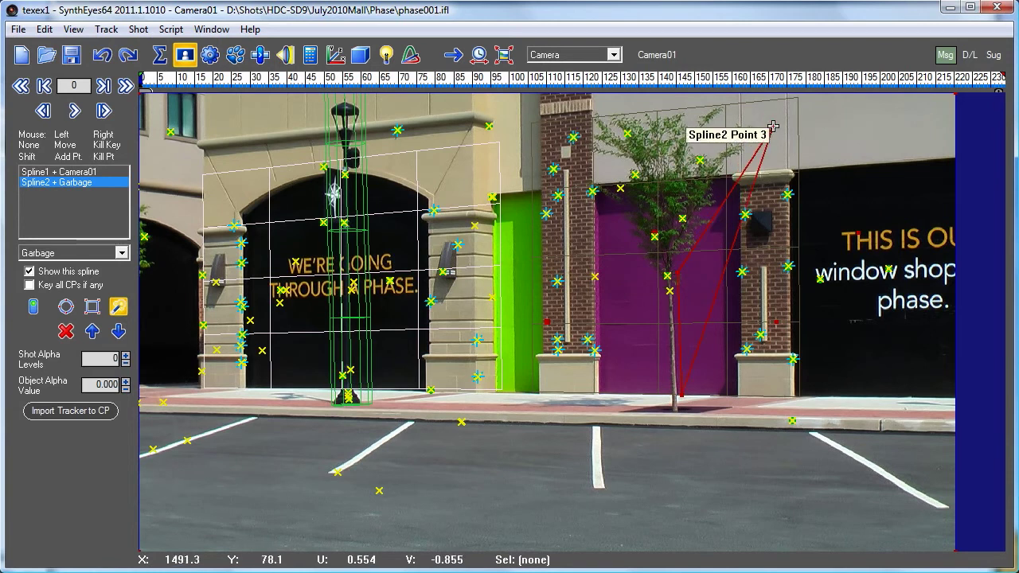
{"action": "left_click", "coordinate": [725, 99], "text": "shift"}
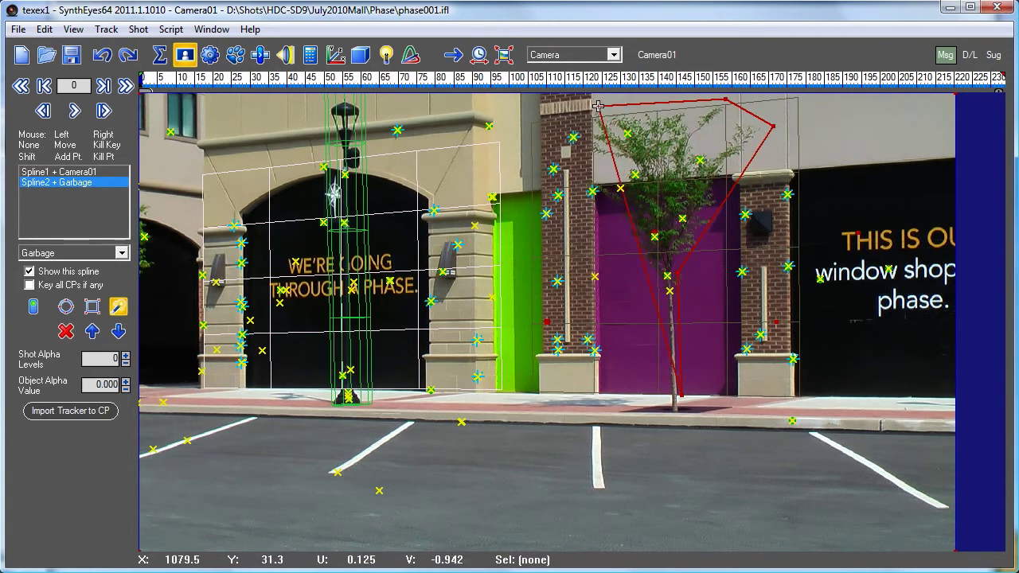
{"action": "left_click", "coordinate": [597, 106], "text": "shift"}
{"action": "left_click", "coordinate": [567, 192], "text": "shift"}
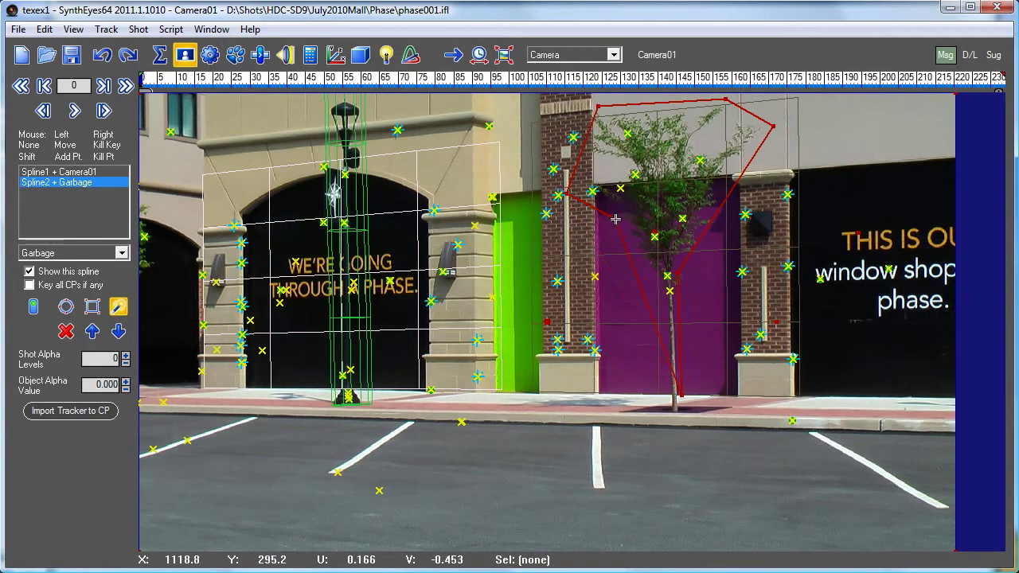
{"action": "left_click", "coordinate": [658, 288], "text": "shift"}
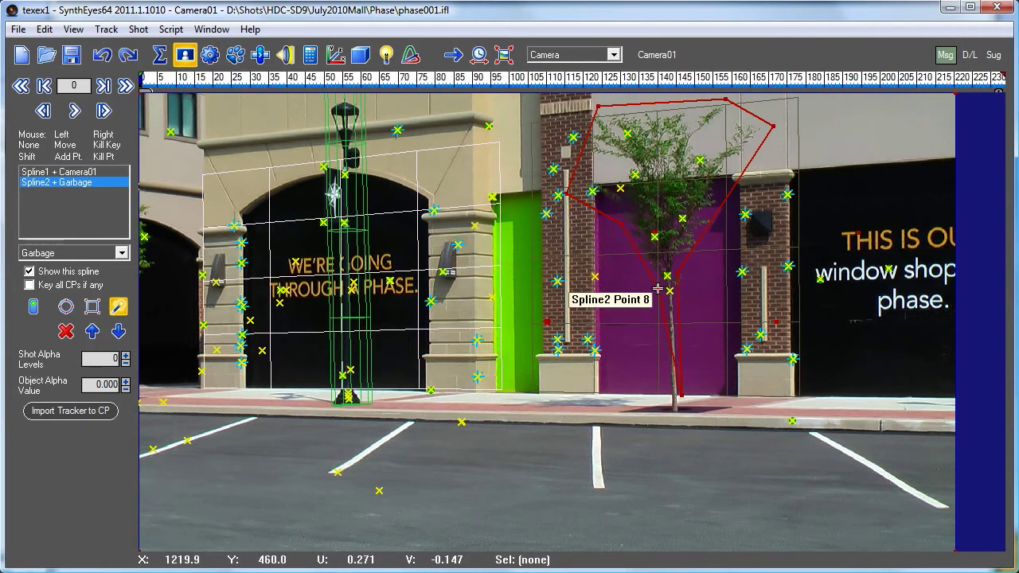
{"action": "left_click", "coordinate": [664, 394], "text": "shift"}
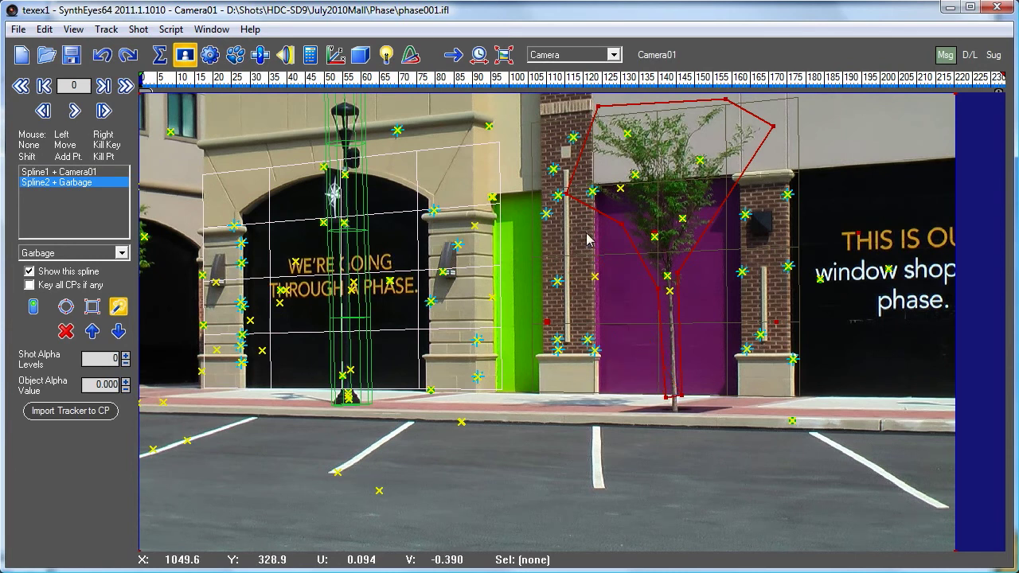
- Turn off spline drawing and tie a control point to Tracker28 via Import Tracker to CP
{"action": "left_click", "coordinate": [118, 306]}
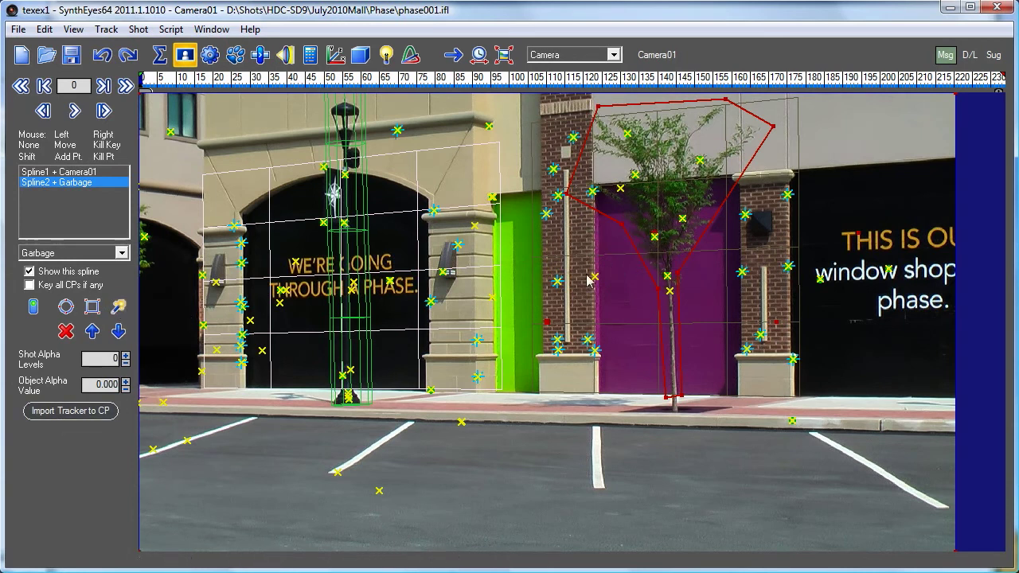
{"action": "left_click", "coordinate": [654, 236]}
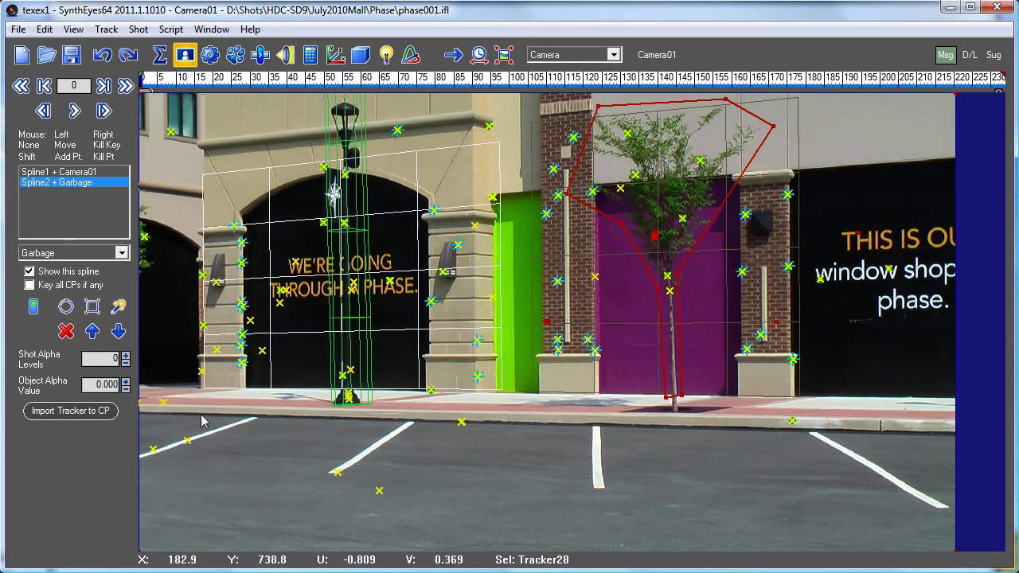
{"action": "left_click", "coordinate": [76, 412]}
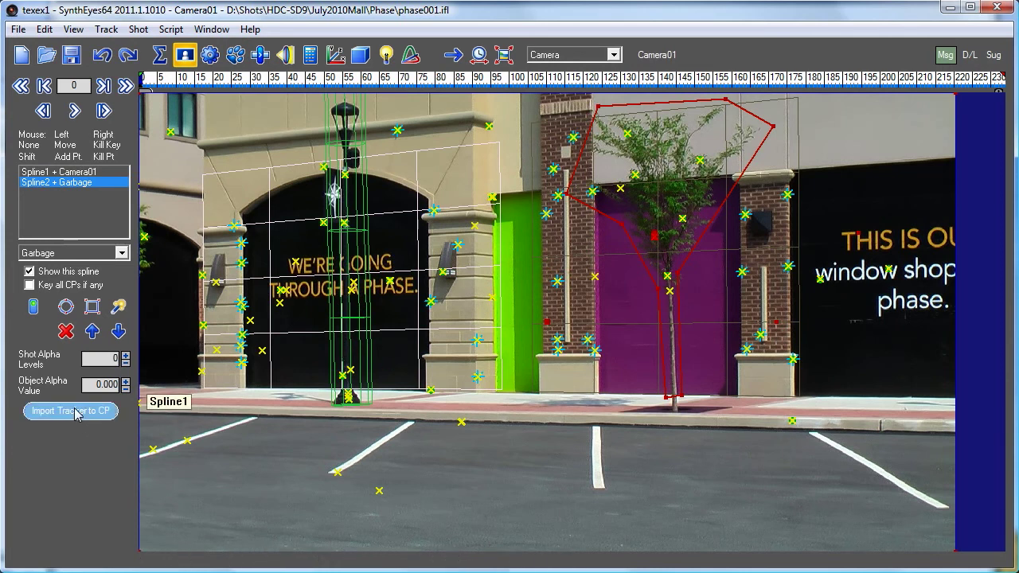
{"action": "left_click", "coordinate": [654, 232]}
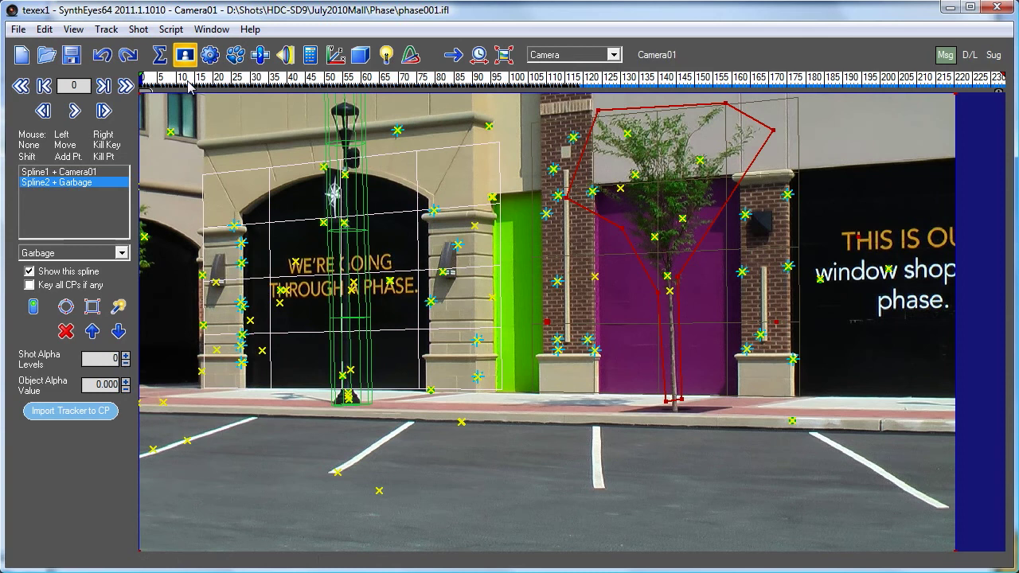
- Scrub through frames 100–149 and pan the camera view to check Spline2 following the tree
{"action": "mouse_move", "coordinate": [169, 83]}
{"action": "left_mouse_down"}
{"action": "mouse_move", "coordinate": [482, 130]}
{"action": "mouse_move", "coordinate": [328, 135]}
{"action": "left_mouse_up"}
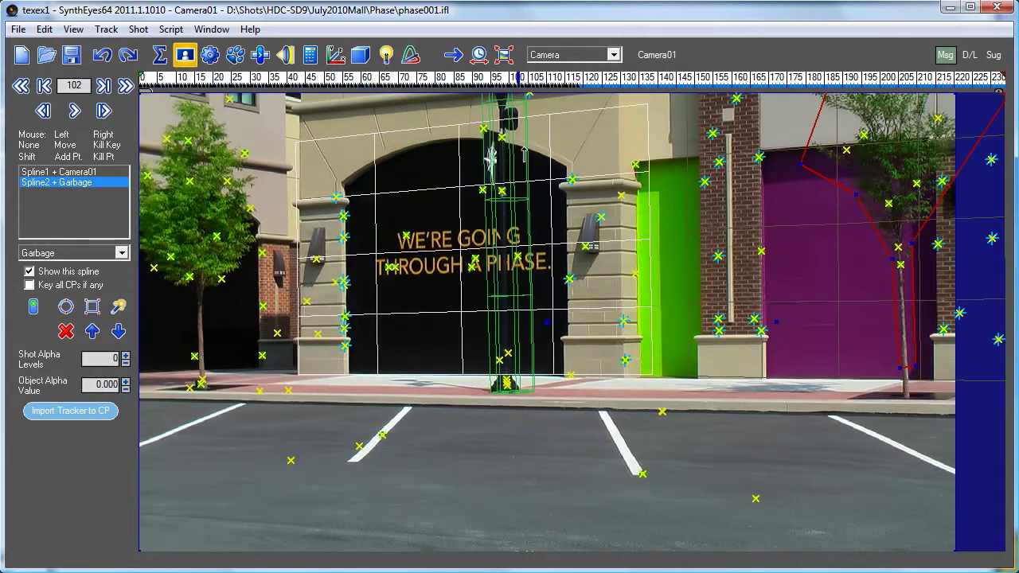
{"action": "left_click_drag", "start_coordinate": [328, 136], "coordinate": [637, 172]}
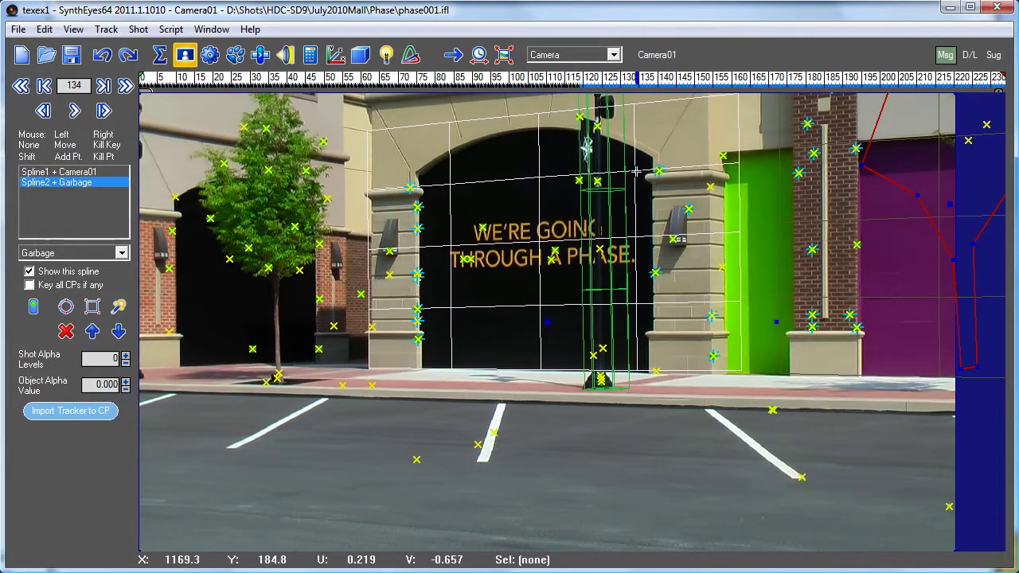
{"action": "middle_click_drag", "start_coordinate": [736, 216], "coordinate": [404, 271]}
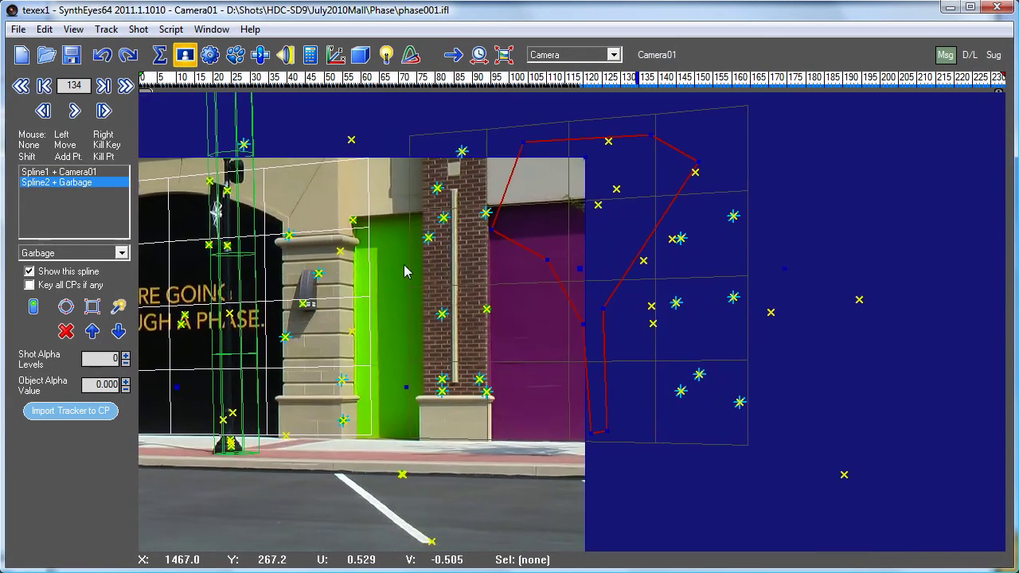
{"action": "mouse_move", "coordinate": [609, 82]}
{"action": "left_mouse_down"}
{"action": "mouse_move", "coordinate": [525, 94]}
{"action": "mouse_move", "coordinate": [668, 121]}
{"action": "mouse_move", "coordinate": [552, 109]}
{"action": "mouse_move", "coordinate": [692, 133]}
{"action": "left_mouse_up"}
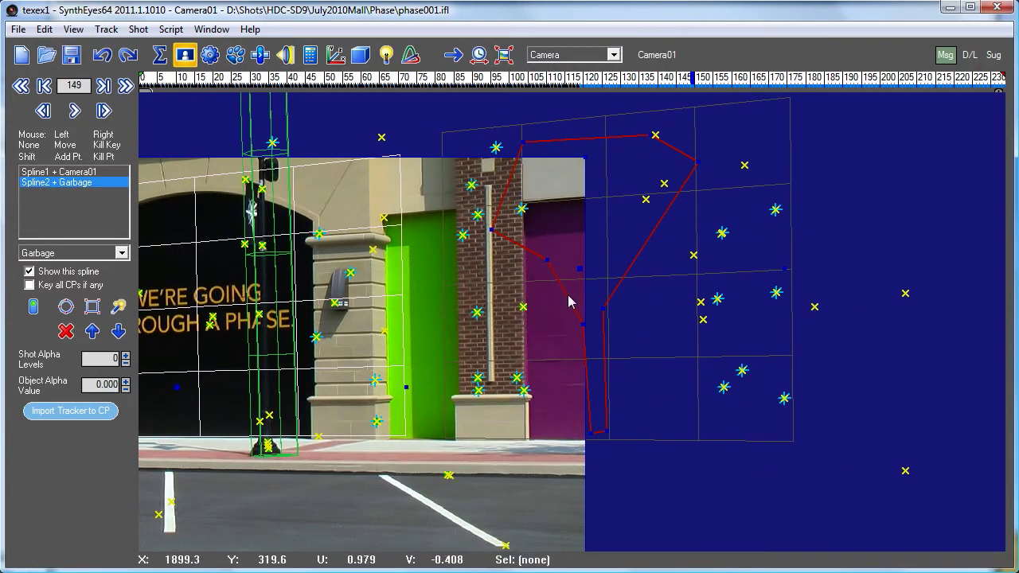
- Dismiss the tracker warning, move Spline2 back over the tree, and widen its top-left corner across frames
{"action": "left_click", "coordinate": [643, 261]}
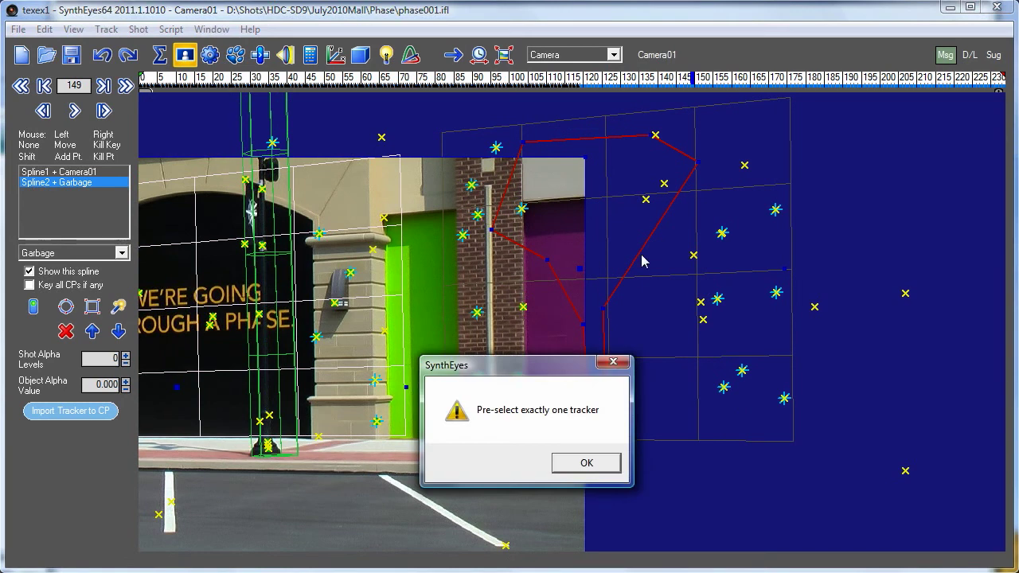
{"action": "left_click", "coordinate": [589, 456]}
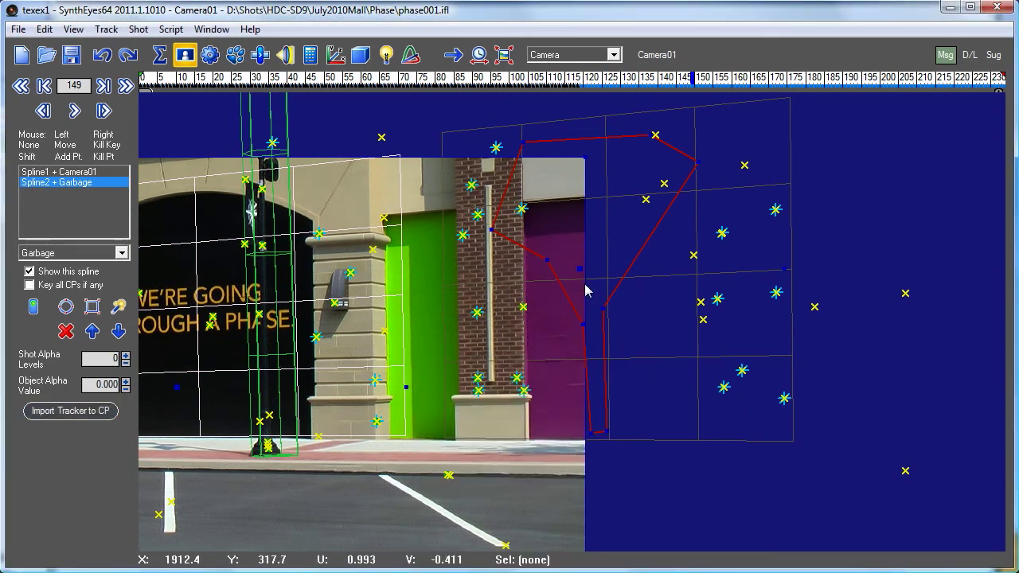
{"action": "left_click_drag", "start_coordinate": [581, 268], "coordinate": [695, 256]}
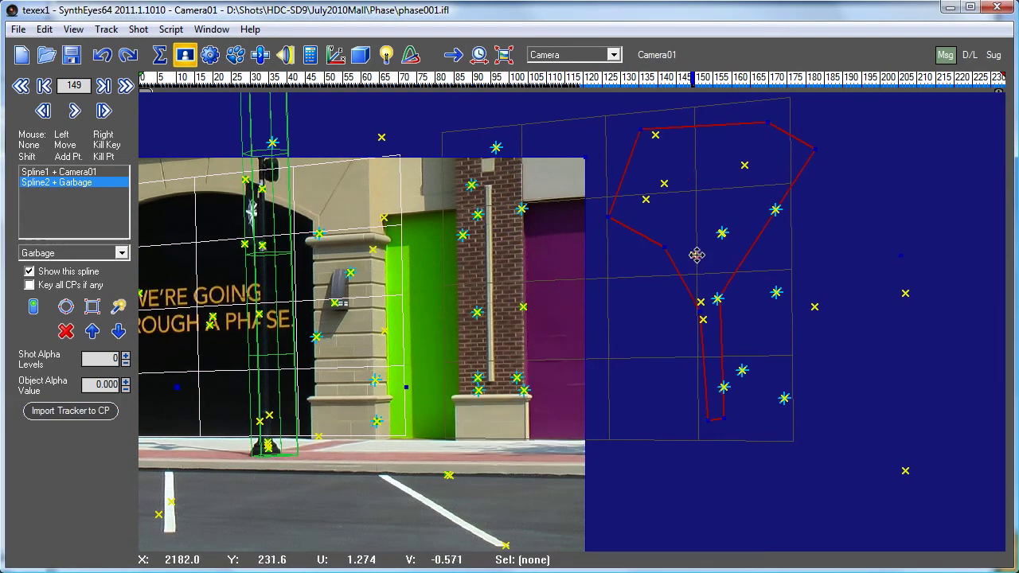
{"action": "mouse_move", "coordinate": [689, 78]}
{"action": "left_mouse_down"}
{"action": "mouse_move", "coordinate": [555, 69]}
{"action": "mouse_move", "coordinate": [199, 78]}
{"action": "mouse_move", "coordinate": [506, 78]}
{"action": "left_mouse_up"}
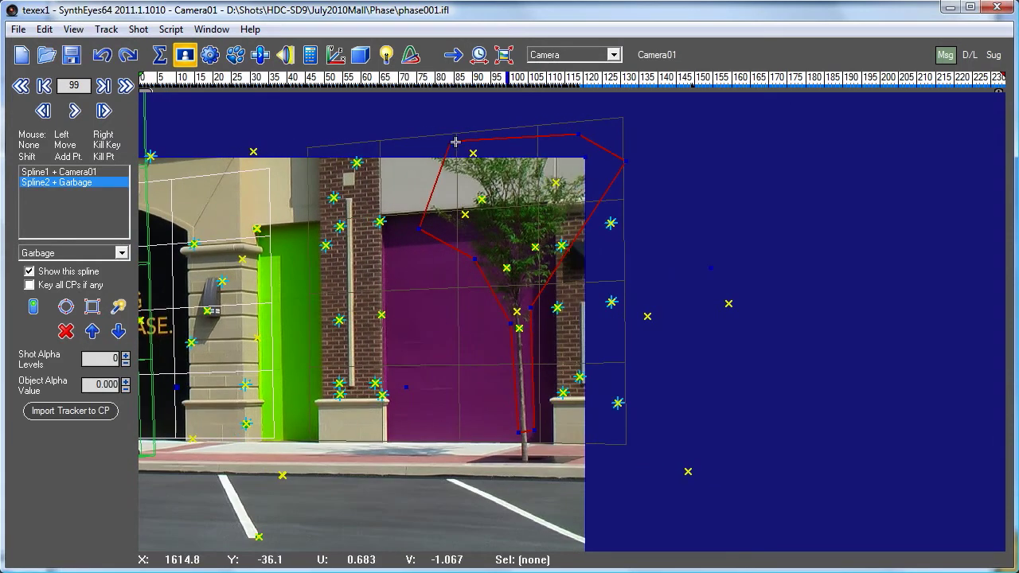
{"action": "left_click_drag", "start_coordinate": [452, 141], "coordinate": [419, 139]}
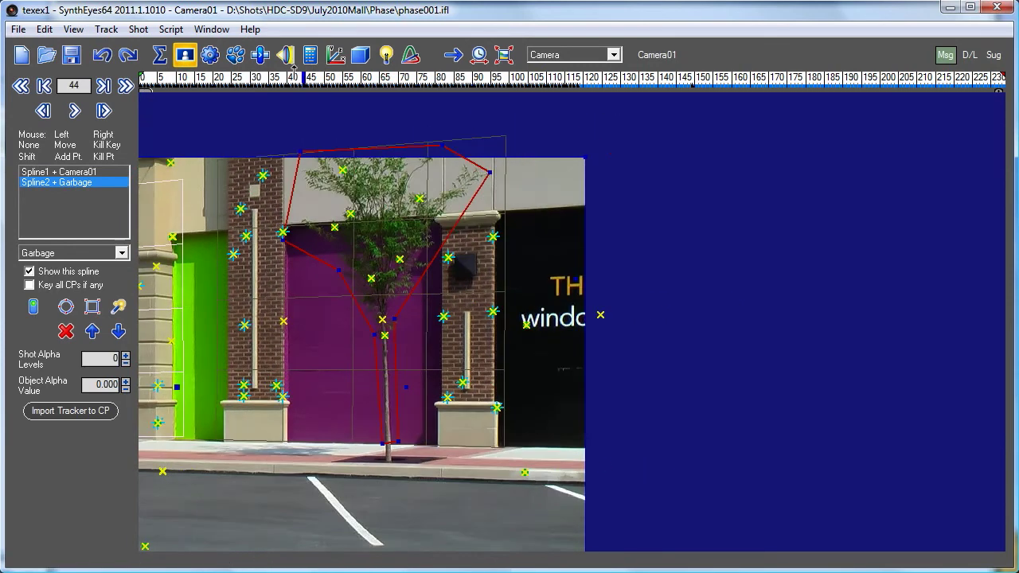
{"action": "mouse_move", "coordinate": [293, 70]}
{"action": "left_mouse_down"}
{"action": "mouse_move", "coordinate": [602, 158]}
{"action": "mouse_move", "coordinate": [149, 125]}
{"action": "left_mouse_up"}
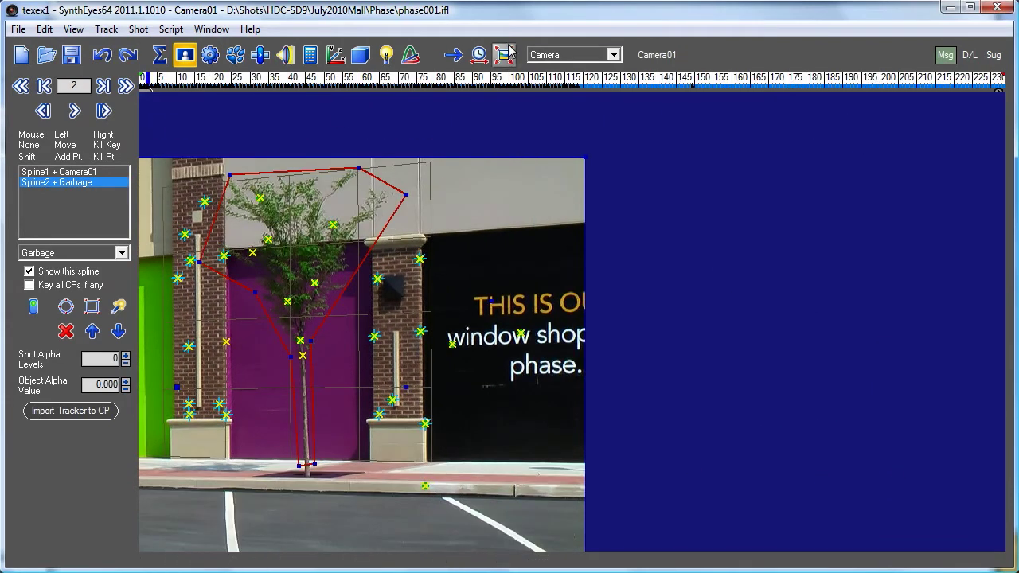
{"action": "left_click", "coordinate": [504, 54]}
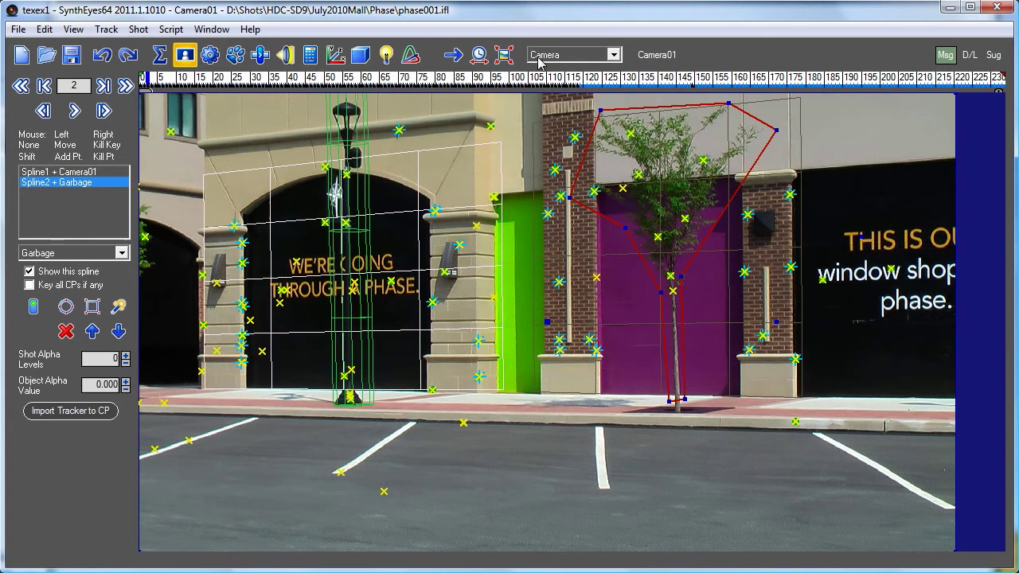
- Switch back to the perspective view and bring up the Texture Panel
{"action": "left_click", "coordinate": [613, 54]}
{"action": "left_click", "coordinate": [545, 91]}
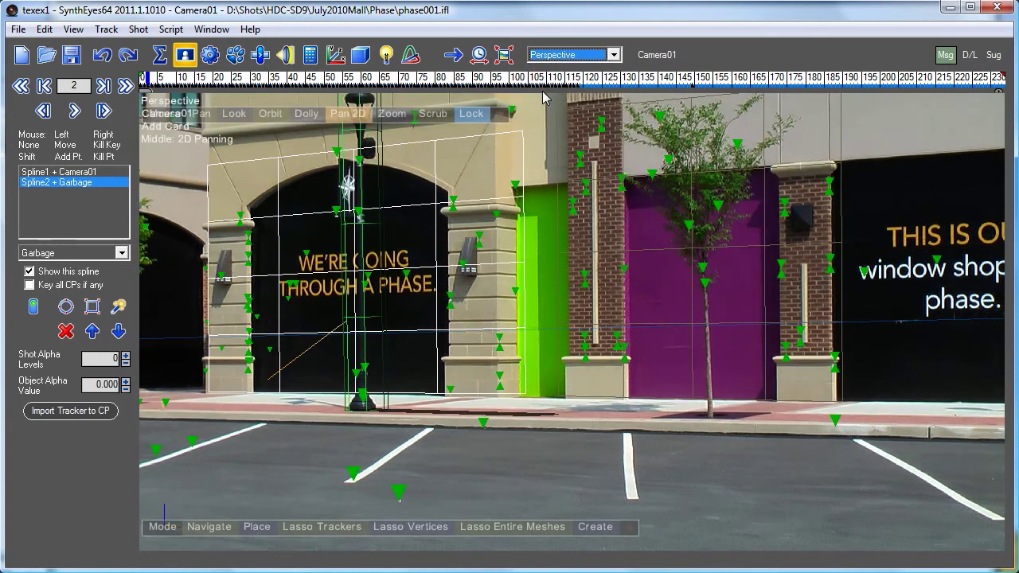
{"action": "left_click", "coordinate": [208, 29]}
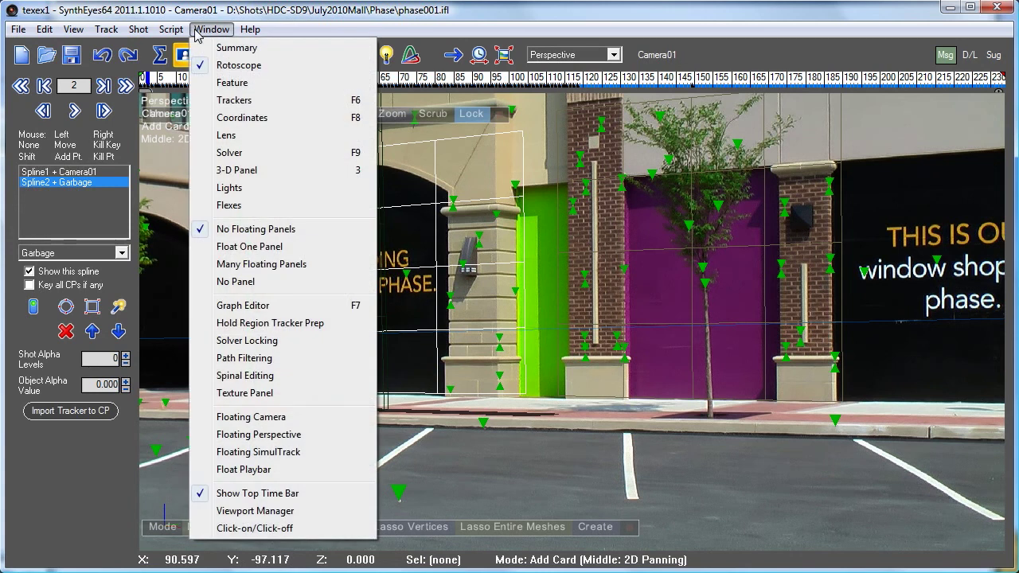
{"action": "left_click", "coordinate": [245, 393]}
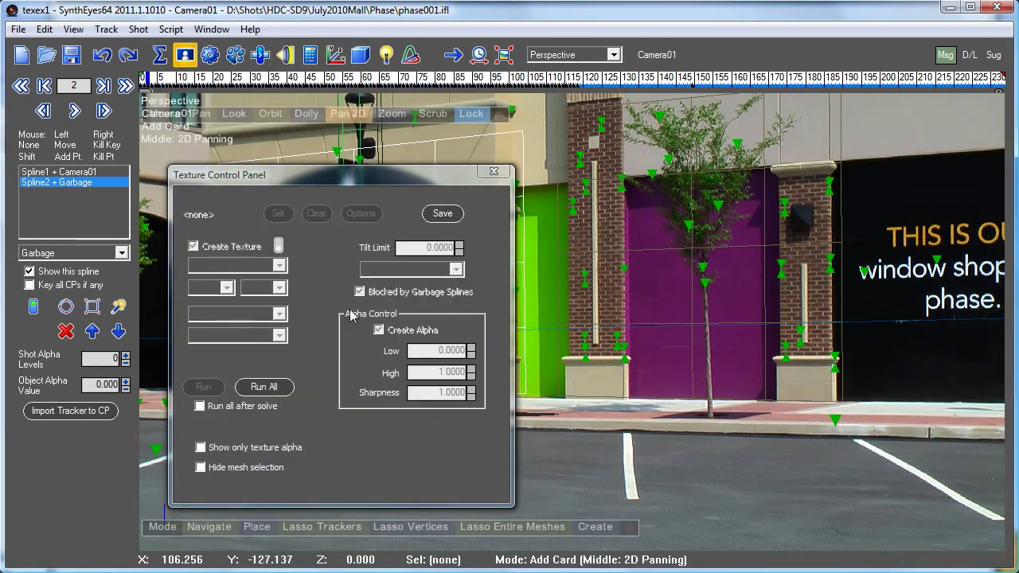
- Select Card02, enable Blocked by Garbage Splines, and re-run extraction to mask out the tree
{"action": "left_click", "coordinate": [561, 253]}
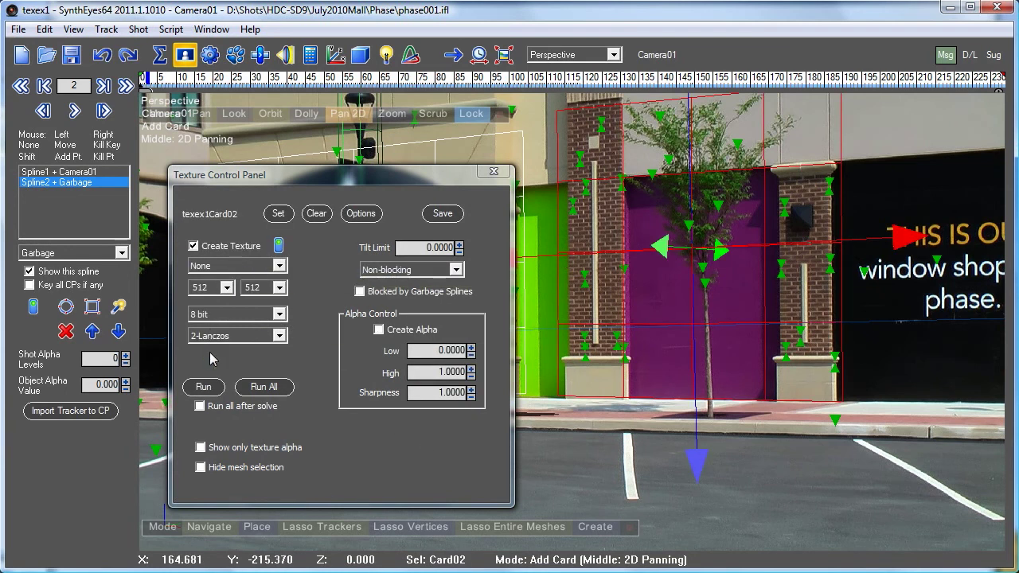
{"action": "left_click", "coordinate": [359, 292]}
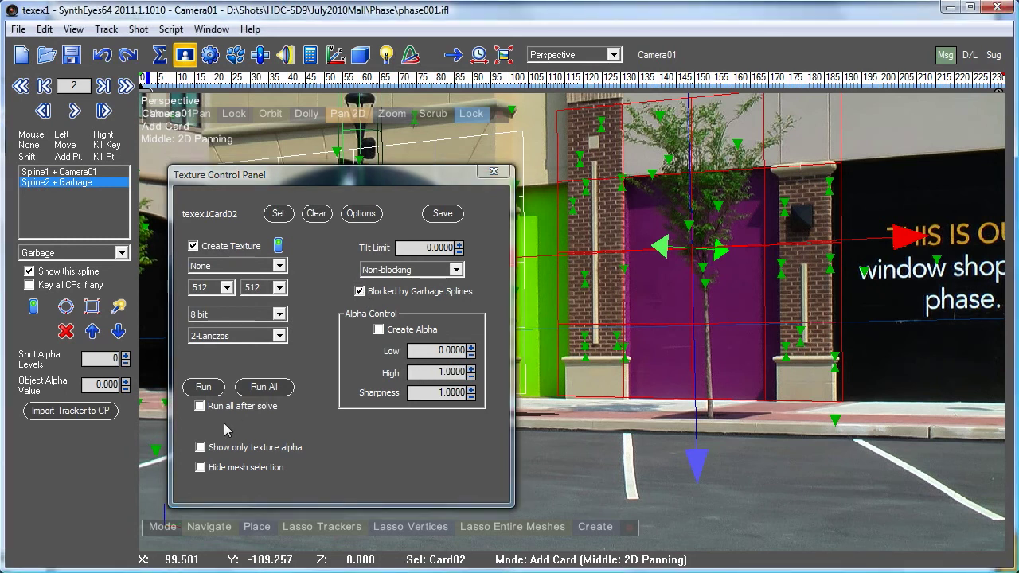
{"action": "left_click", "coordinate": [201, 388]}
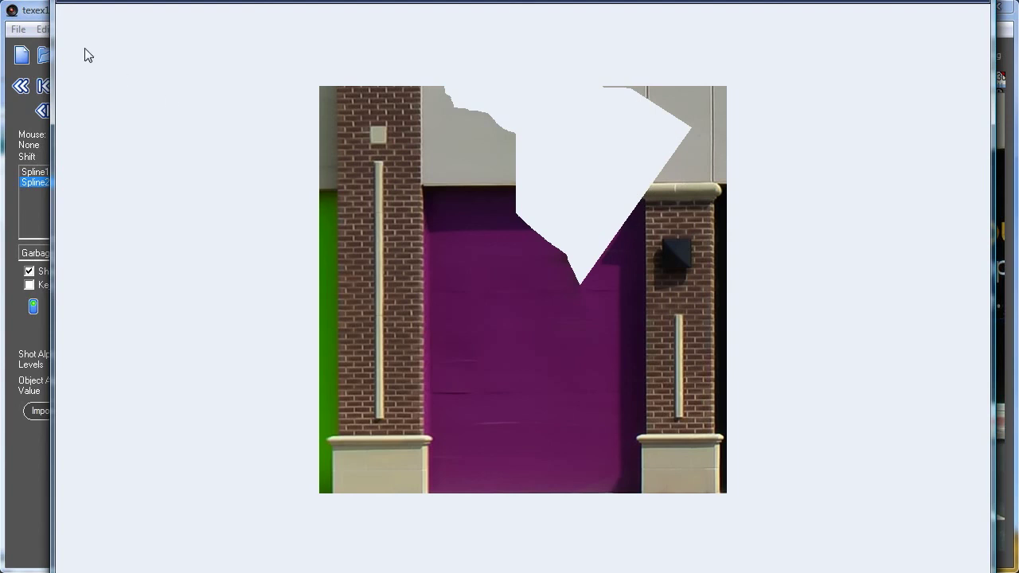
{"action": "left_click", "coordinate": [37, 14]}
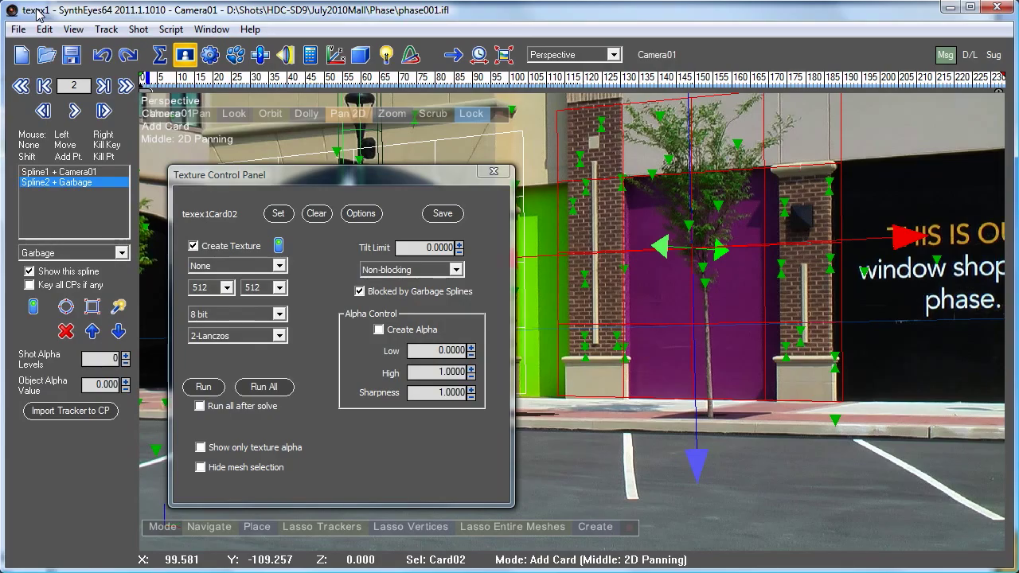